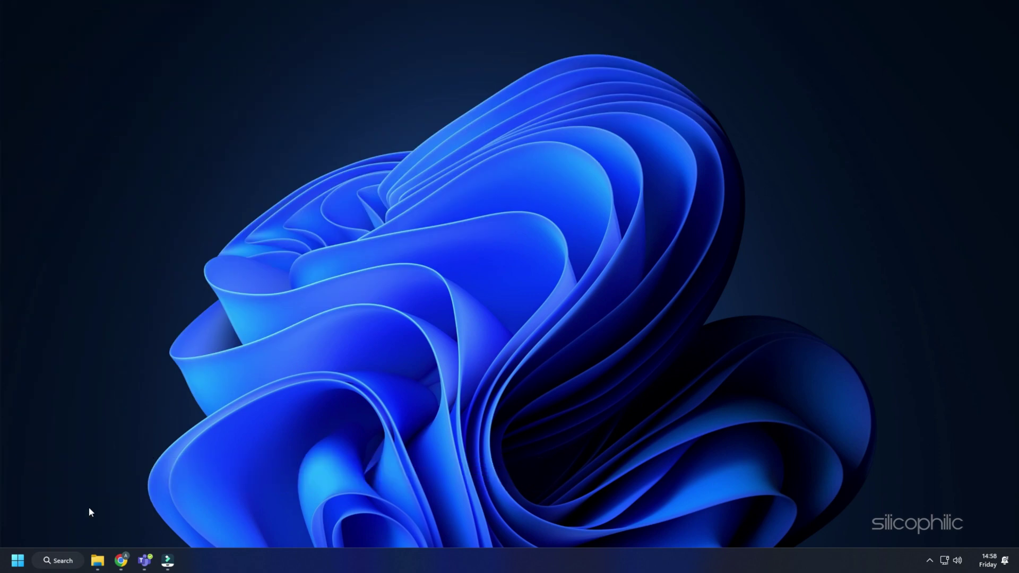
Search for Control Panel, open it, and set View by to Large icons.
click(74, 561)
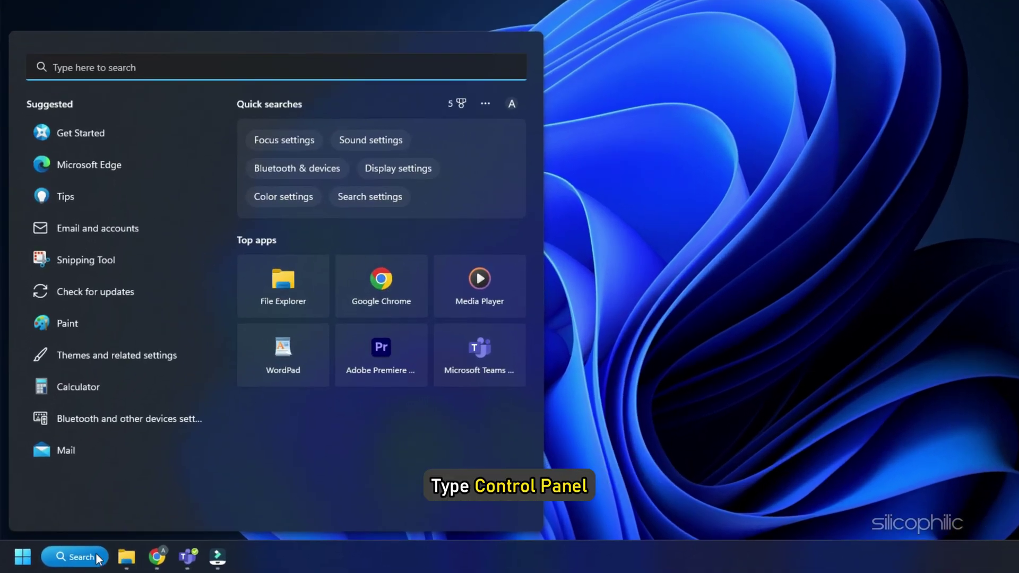
text(control panel)
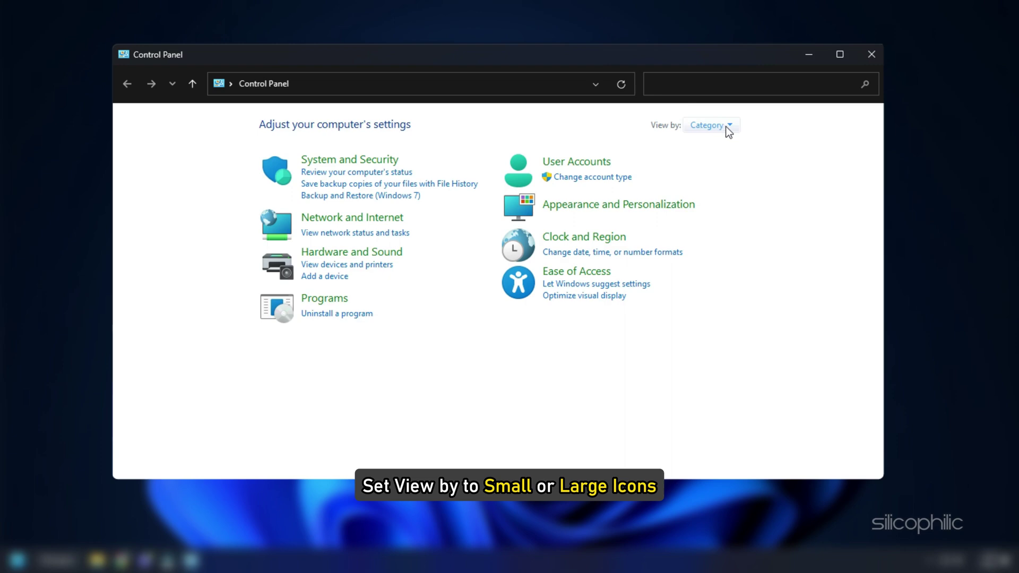
click(725, 126)
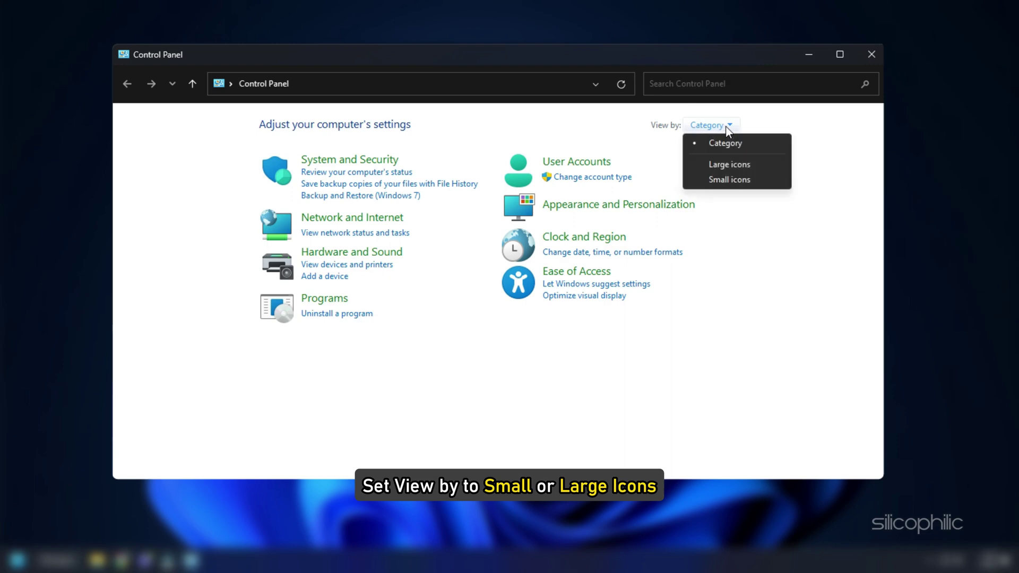
click(747, 168)
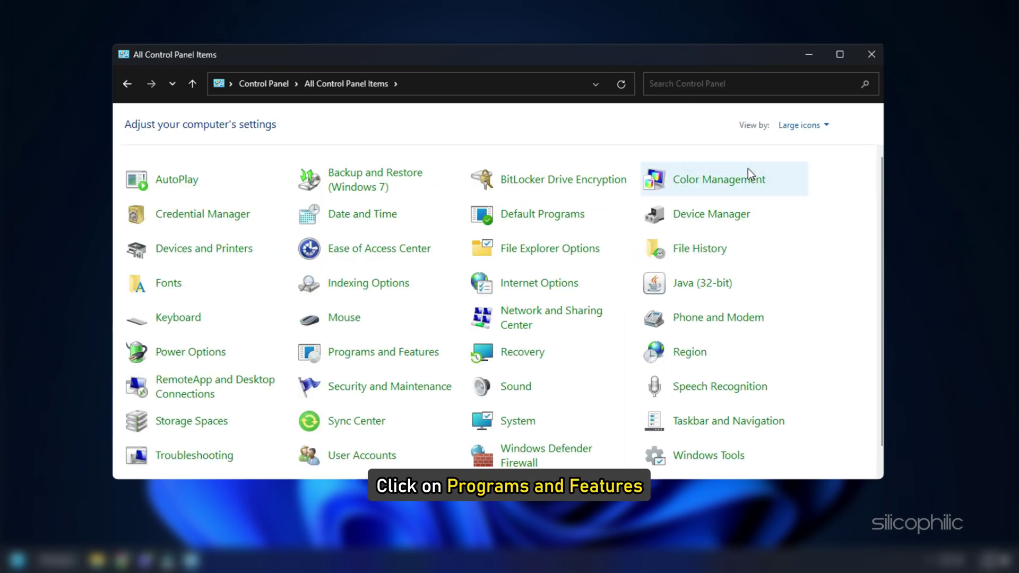
Uninstall Rockstar Games Social Club from Programs and Features.
click(428, 354)
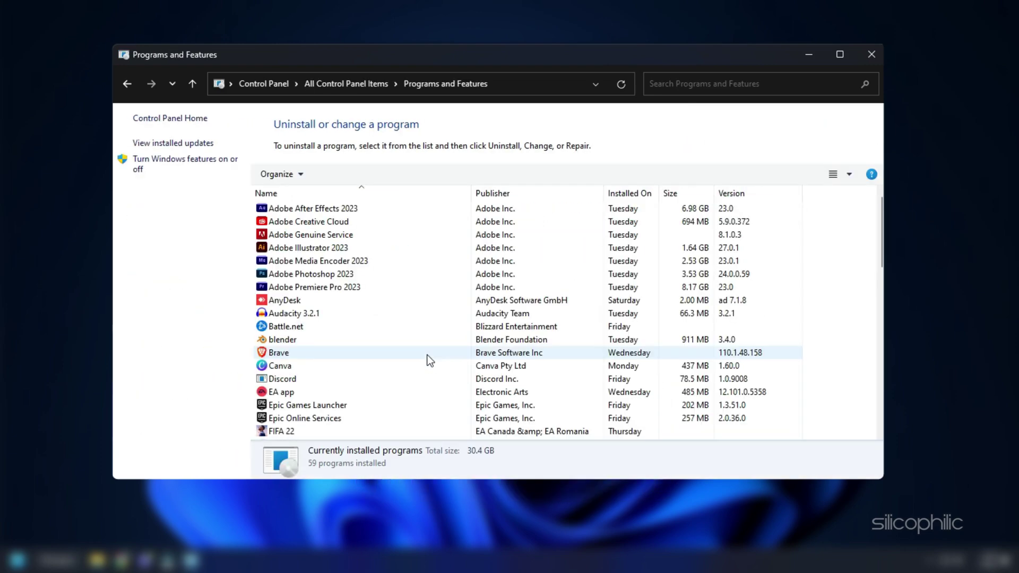
scroll(458, 348, down, 10)
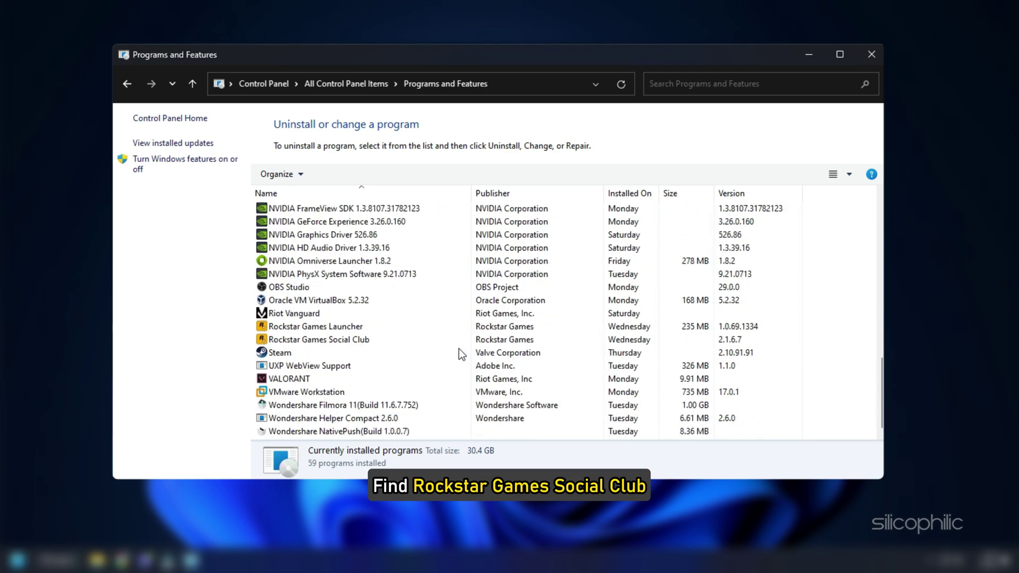
click(373, 339)
right_click(374, 336)
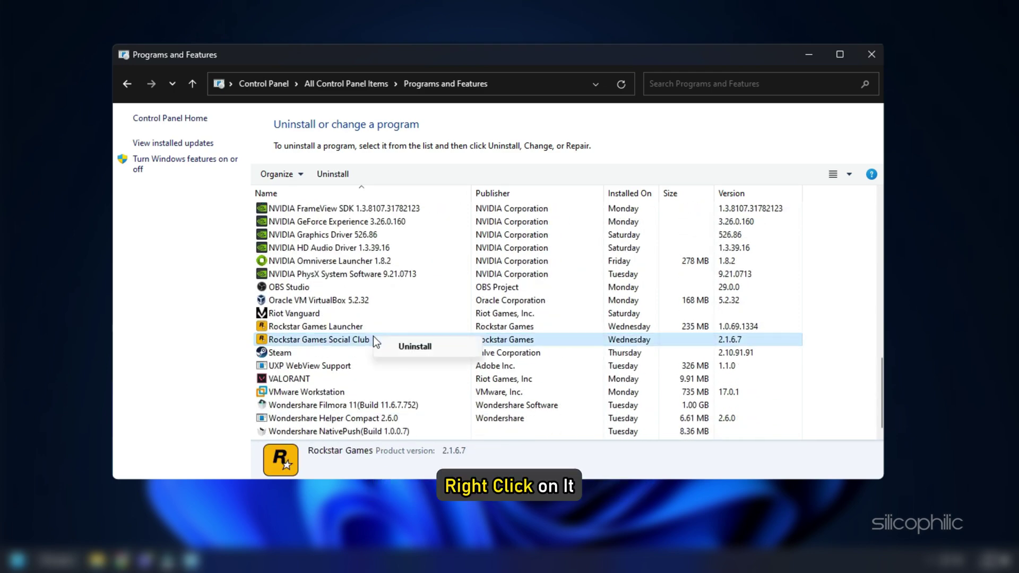
click(435, 347)
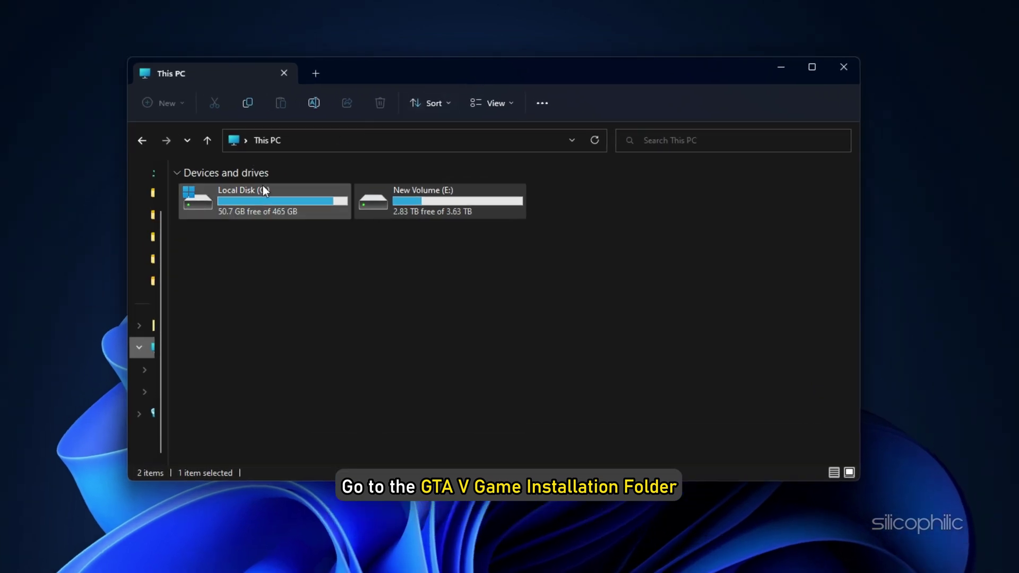
Run Social-Club-Setup.exe from C:\Program Files\Epic Games\GTAV\Redistributables as administrator.
double_click(325, 154)
double_click(246, 254)
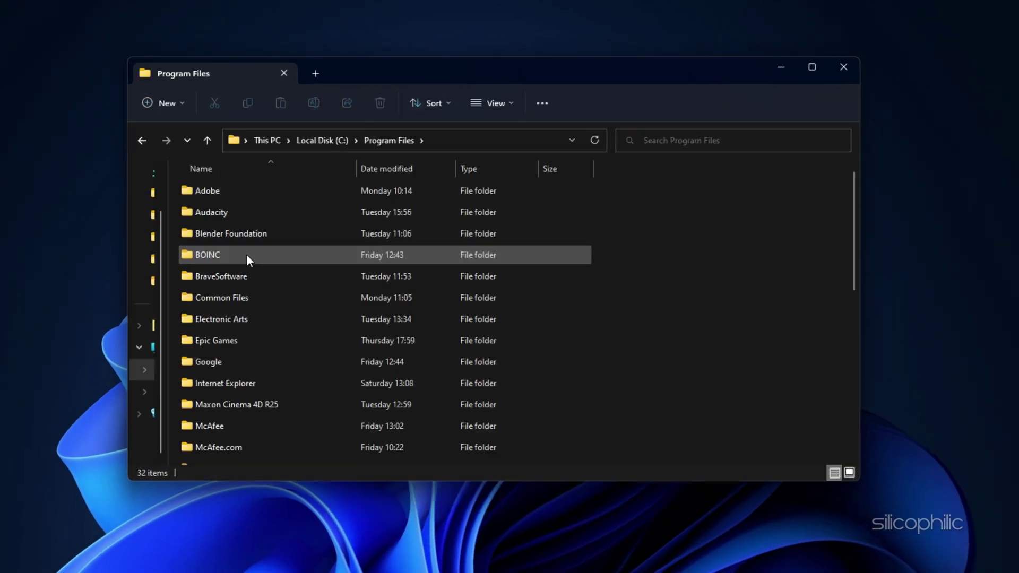
double_click(242, 339)
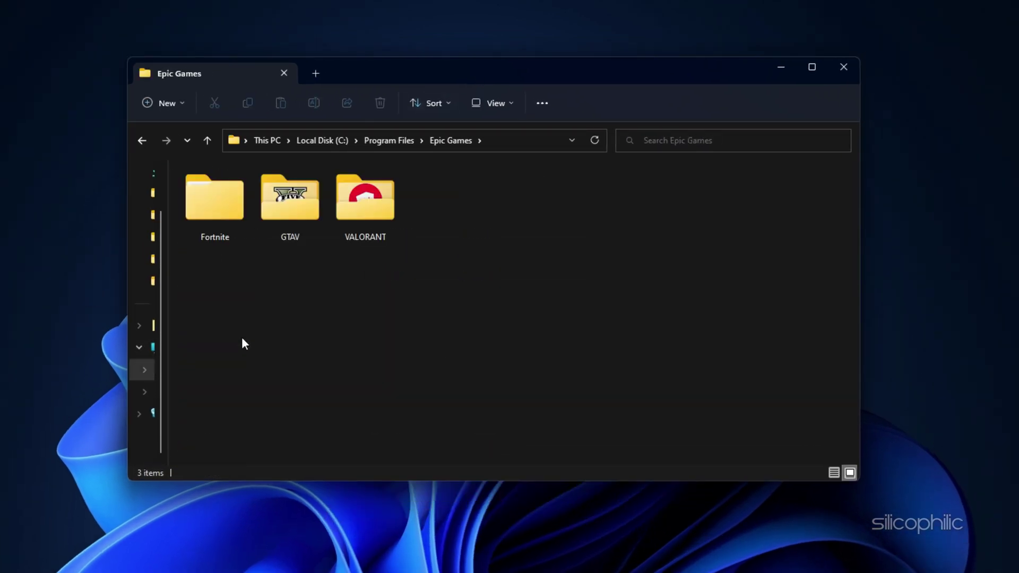
double_click(301, 233)
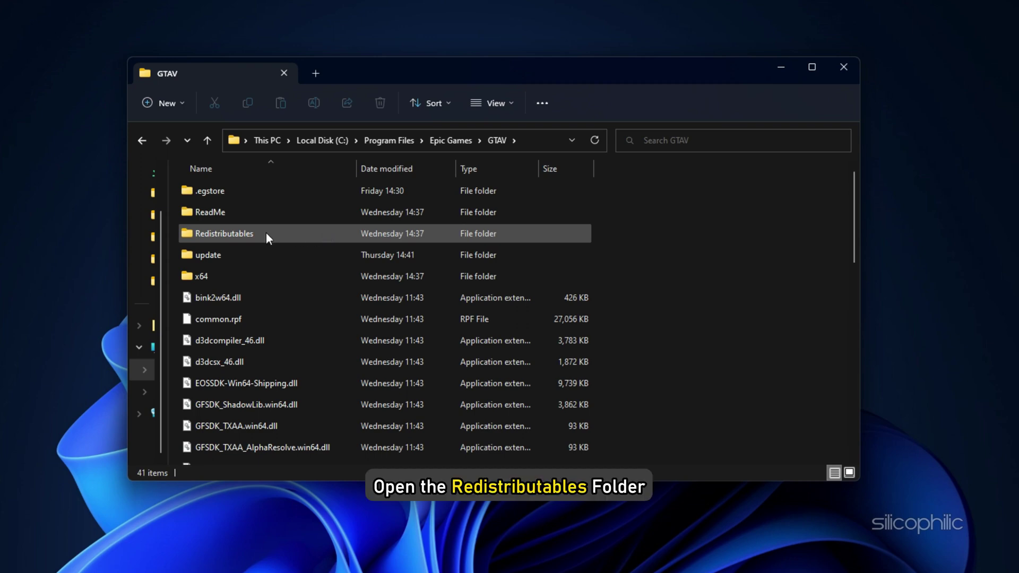
double_click(266, 234)
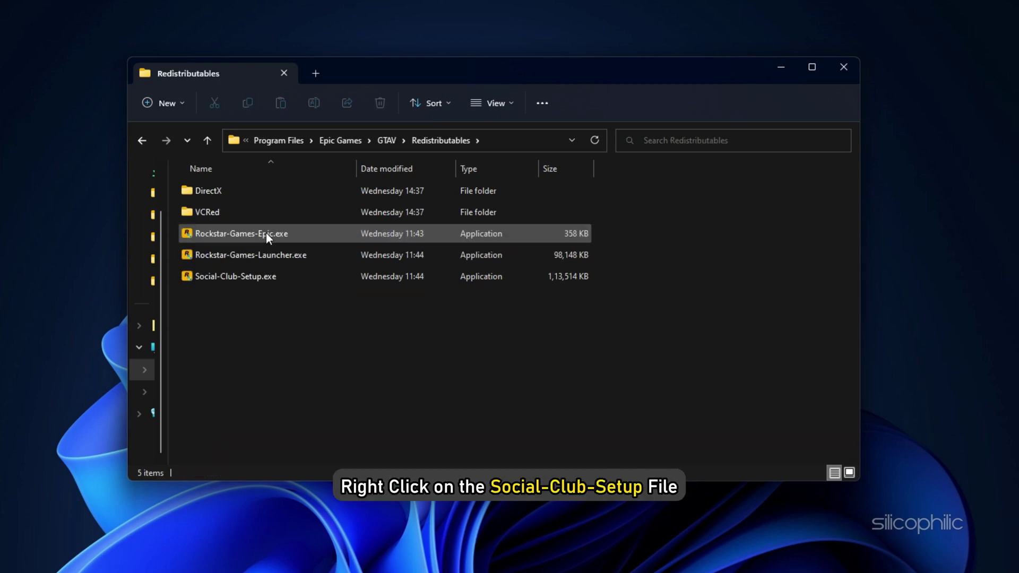
click(279, 278)
right_click(279, 278)
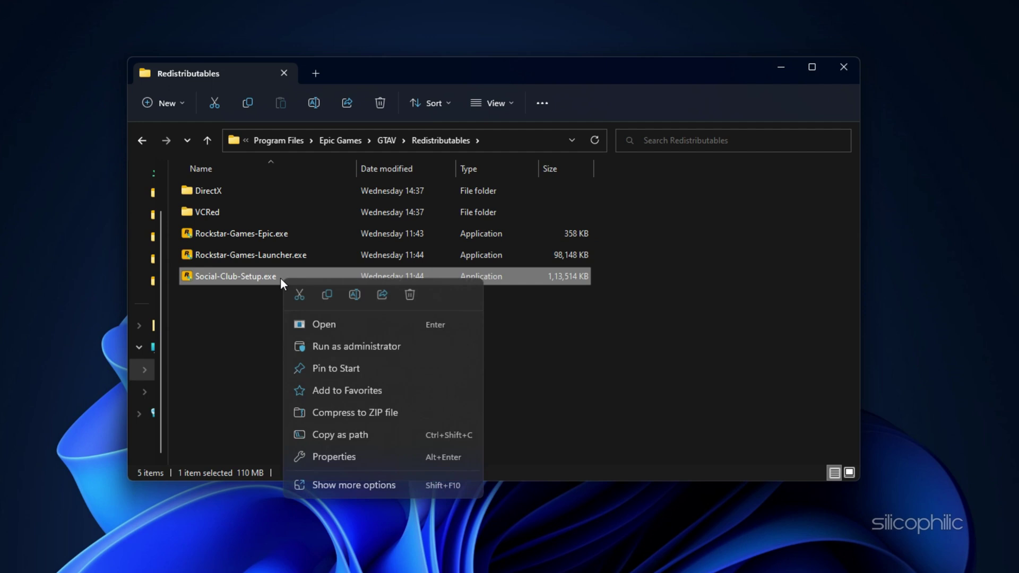
click(405, 346)
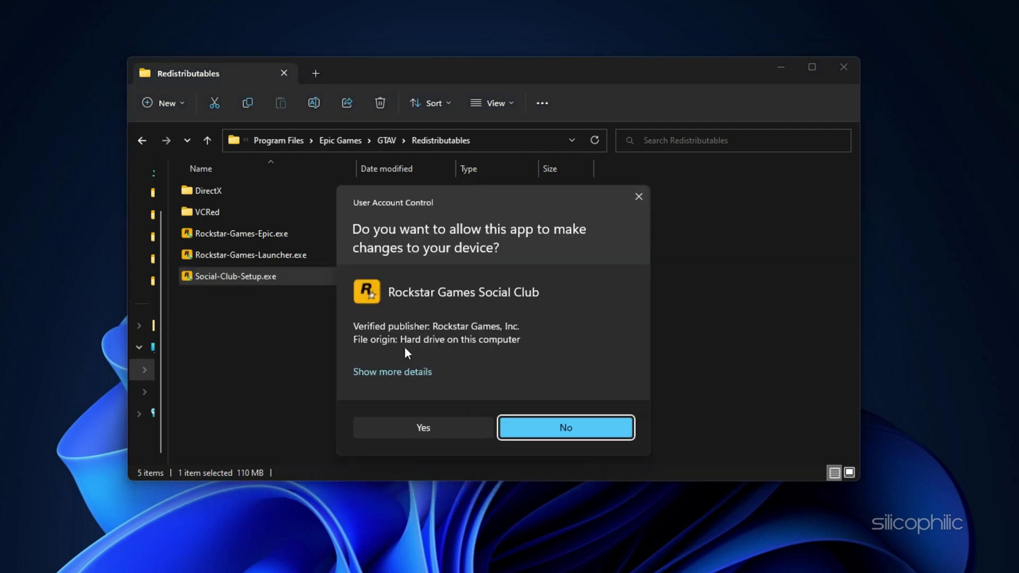
Approve the UAC prompt, keep English, accept the license agreement and install Social Club.
click(456, 425)
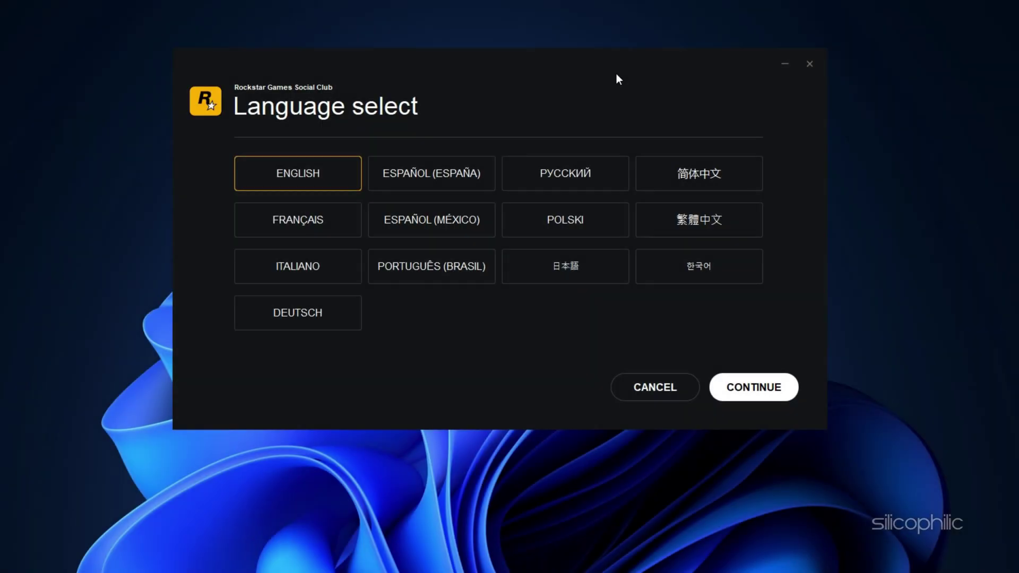
click(774, 387)
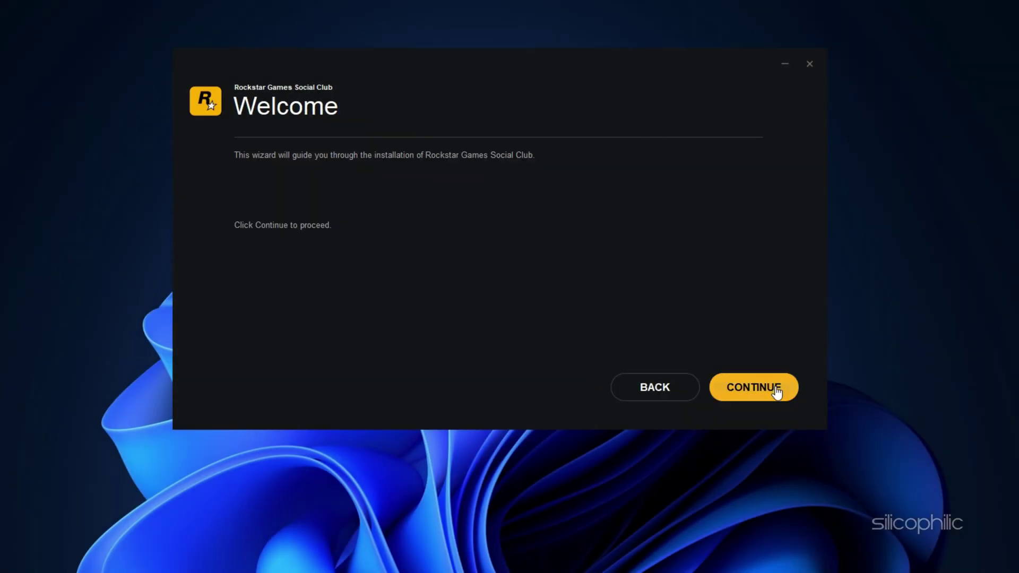
click(776, 391)
click(240, 354)
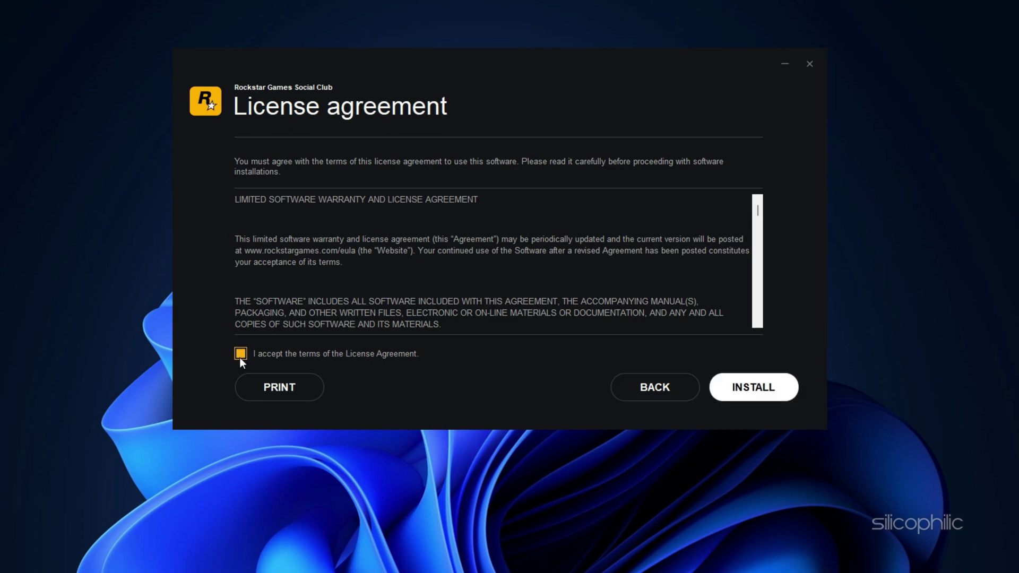
click(786, 397)
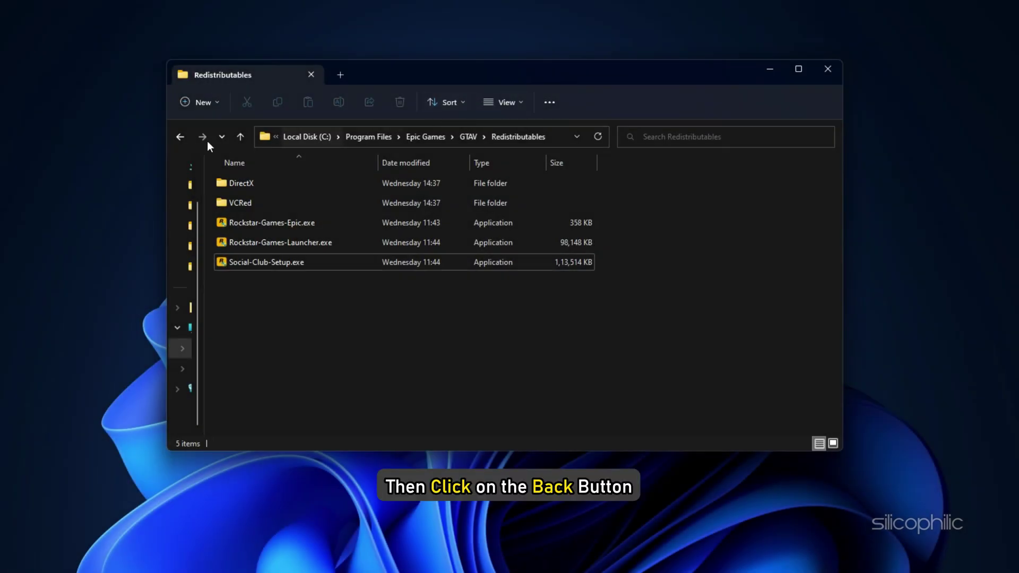
Return to the GTAV folder and open the Properties of GTA5.exe.
click(181, 139)
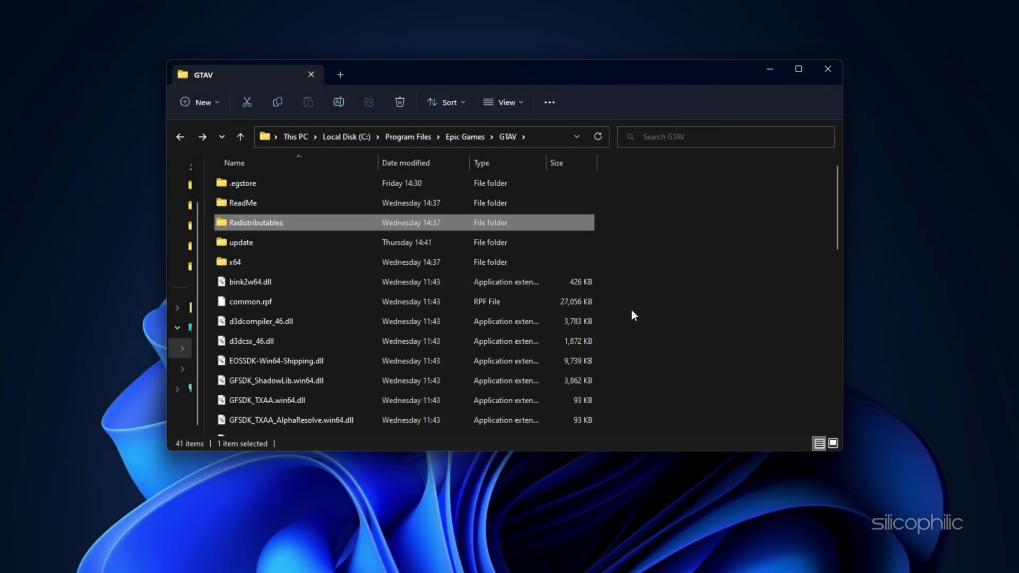
scroll(637, 312, down, 3)
scroll(640, 318, down, 1)
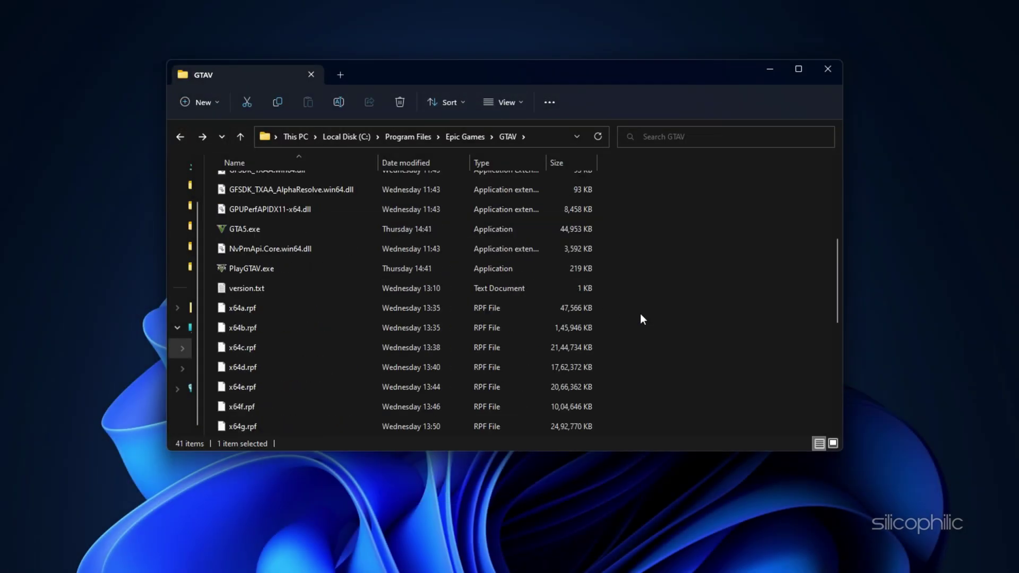
click(267, 232)
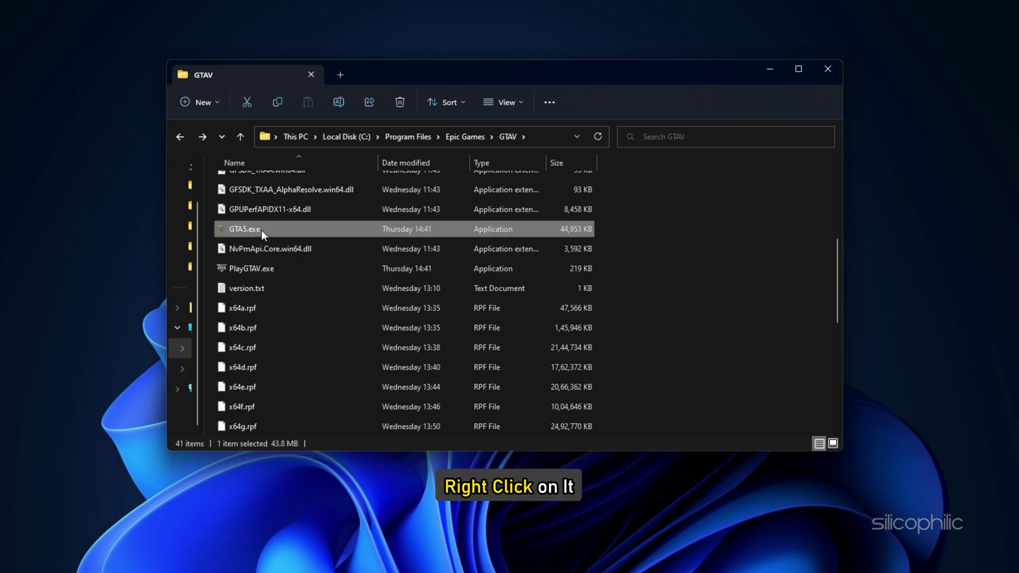
right_click(261, 230)
click(310, 395)
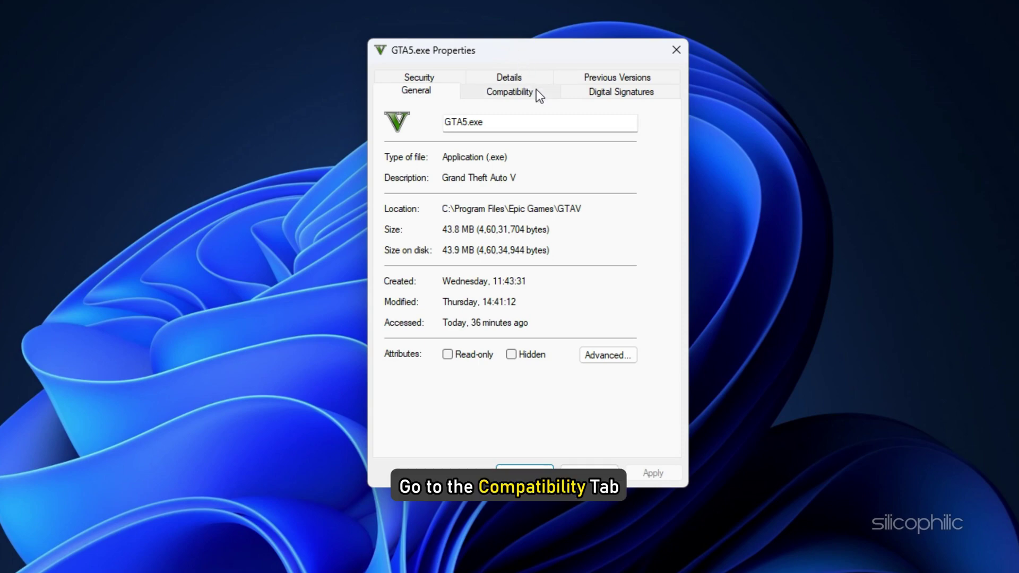
Enable Windows 8 compatibility mode for GTA5.exe, then apply and close its Properties.
click(536, 92)
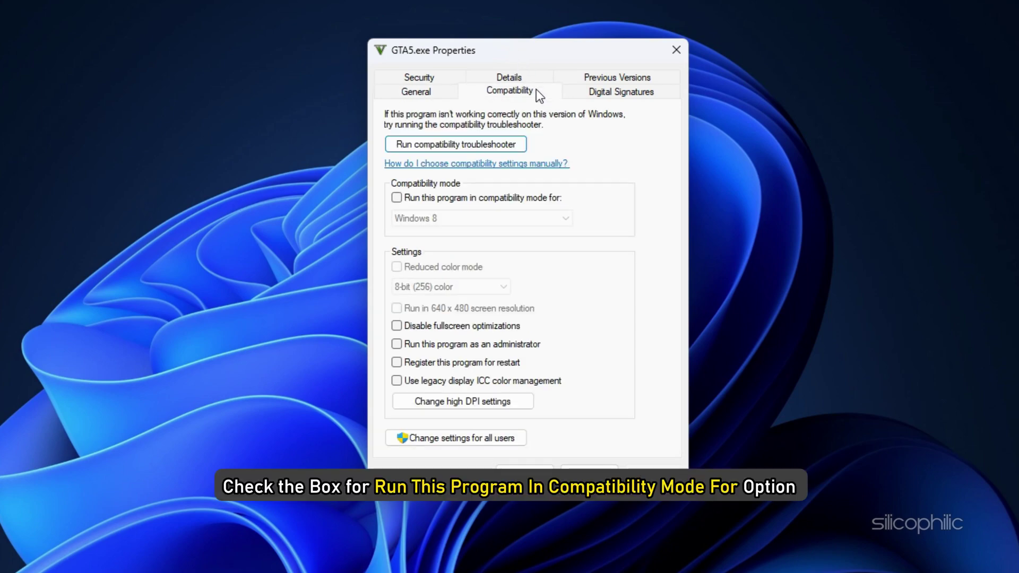
click(398, 198)
click(463, 216)
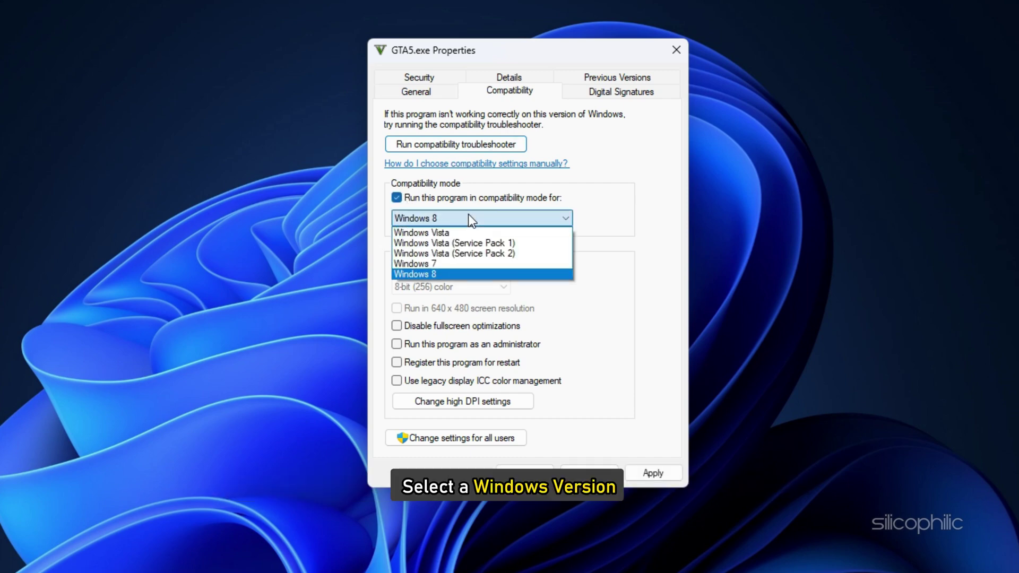
click(455, 272)
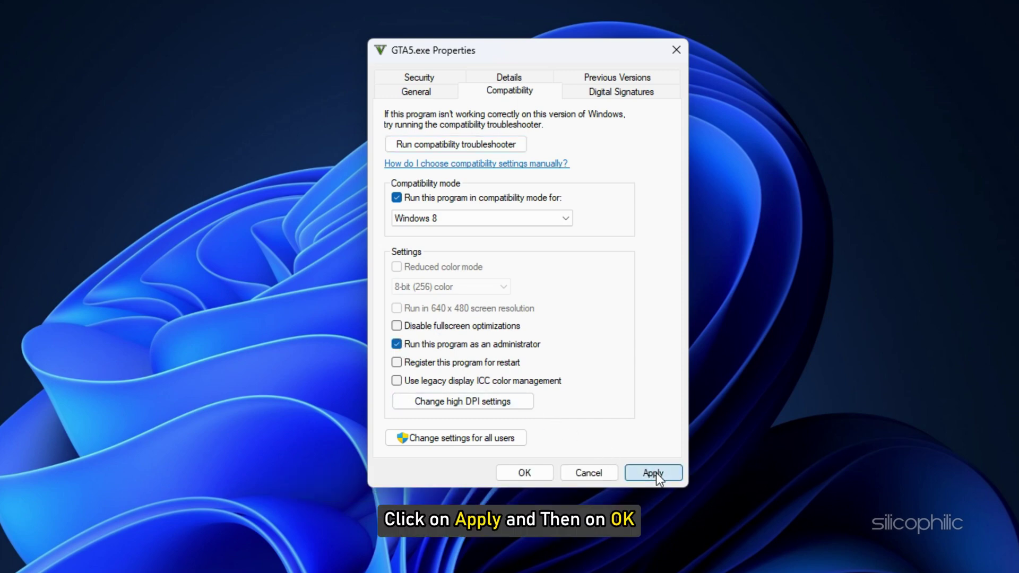
click(653, 473)
click(524, 473)
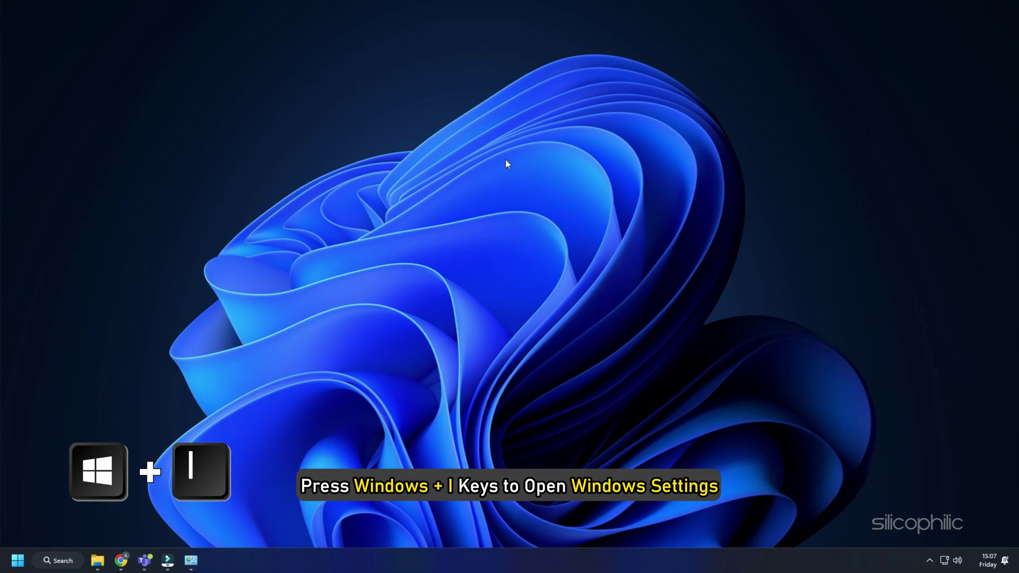
Open Virus & threat protection in Windows Security via Settings > Privacy & security.
key(super+i)
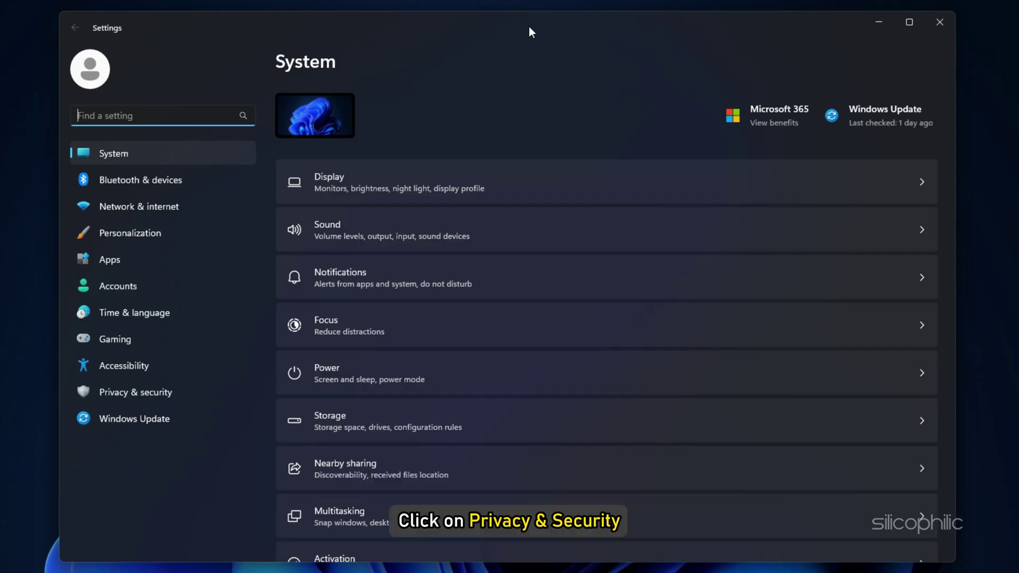
click(175, 394)
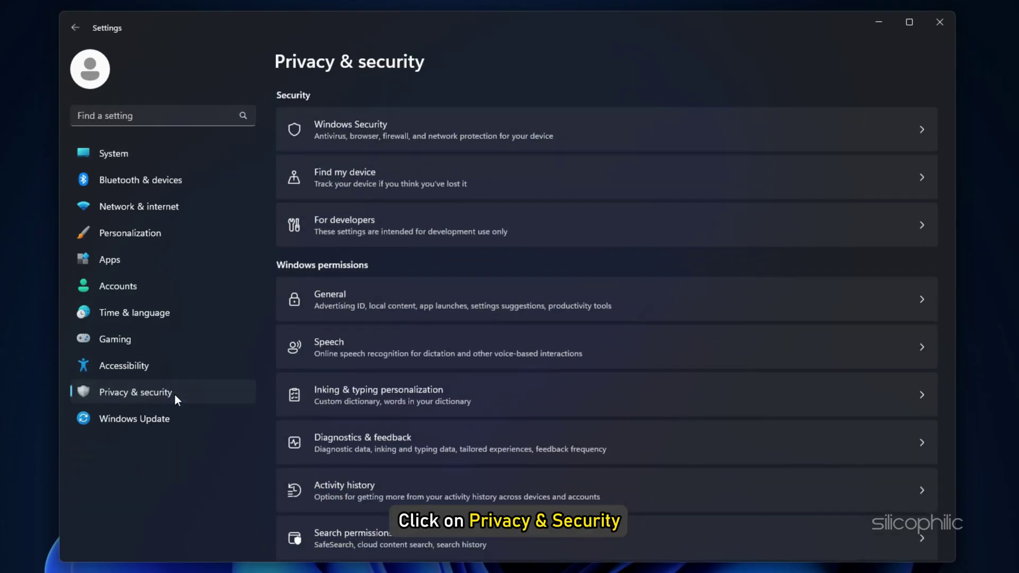
click(404, 123)
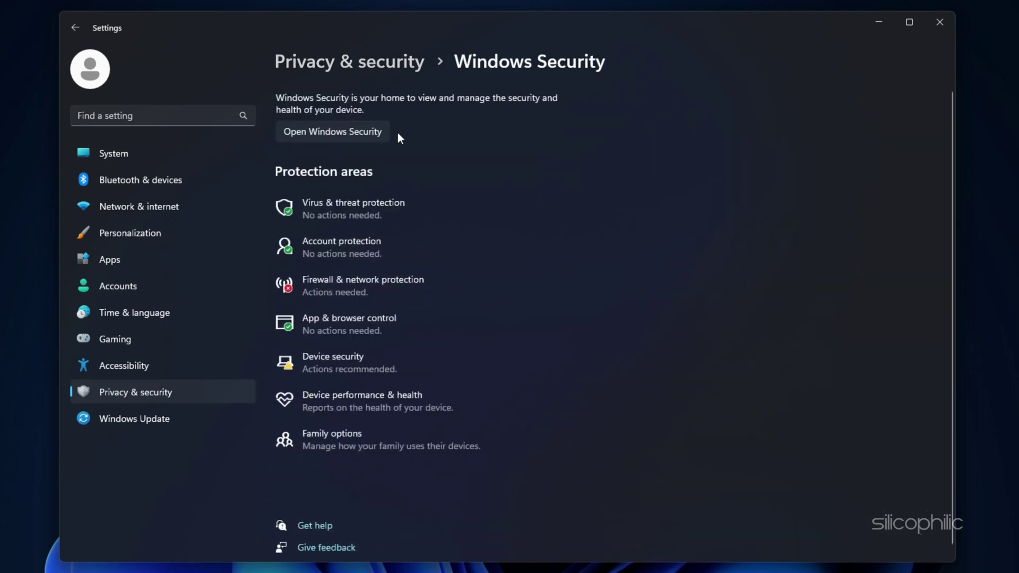
click(401, 202)
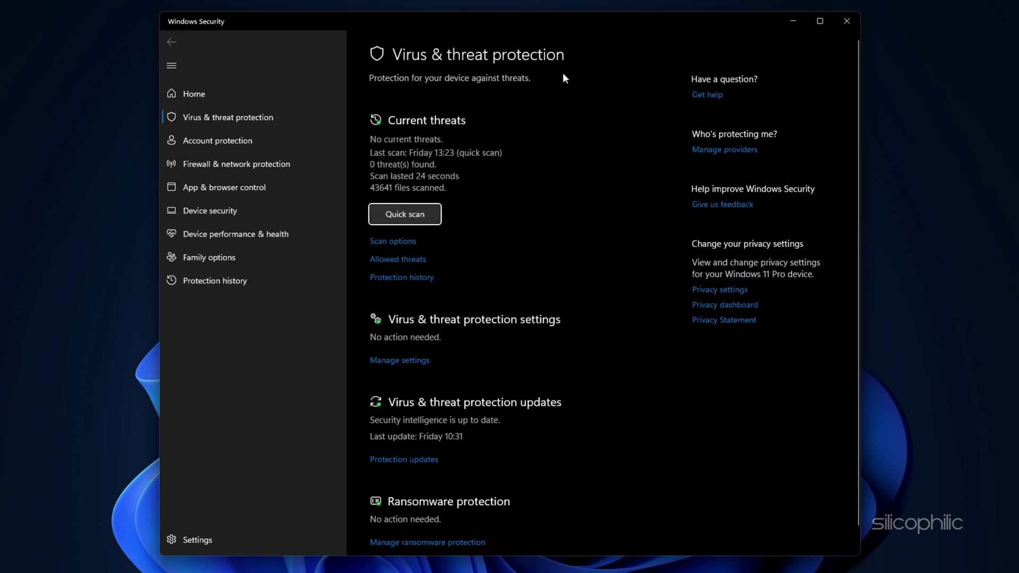
Go to Defender's Exclusions list from Manage settings, approve UAC, and start adding an exclusion.
click(406, 362)
scroll(586, 364, down, 4)
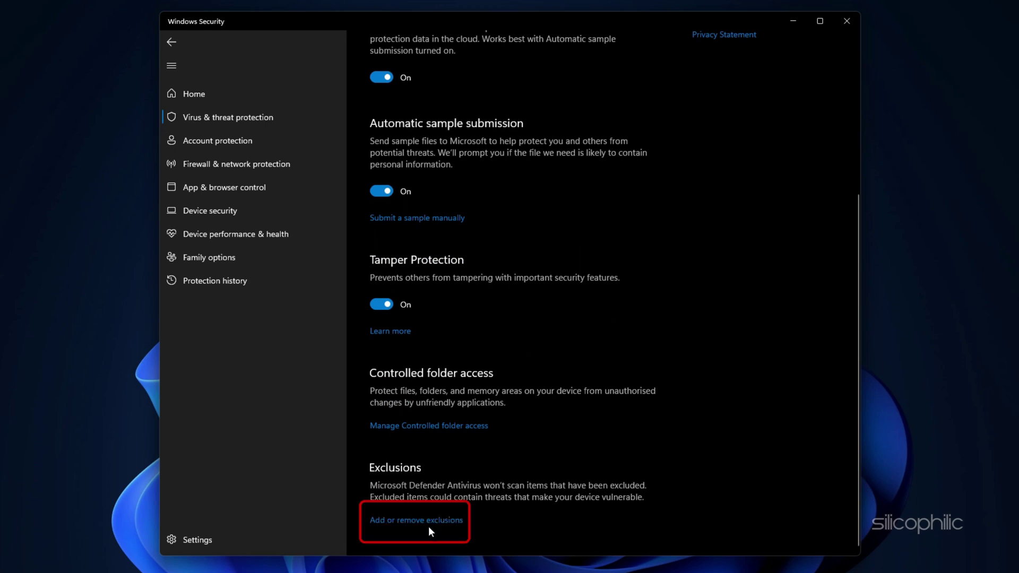
click(429, 525)
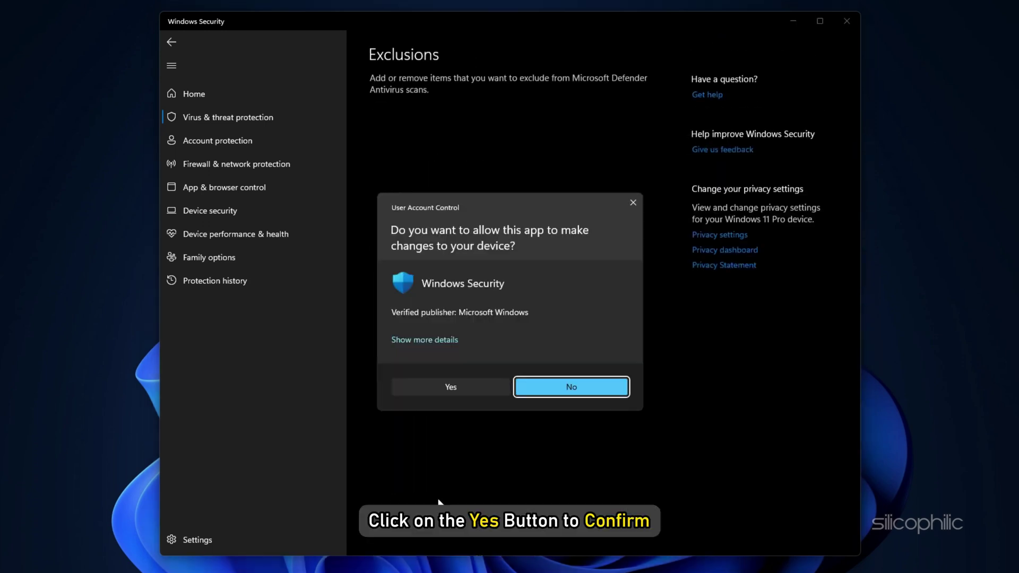
click(462, 391)
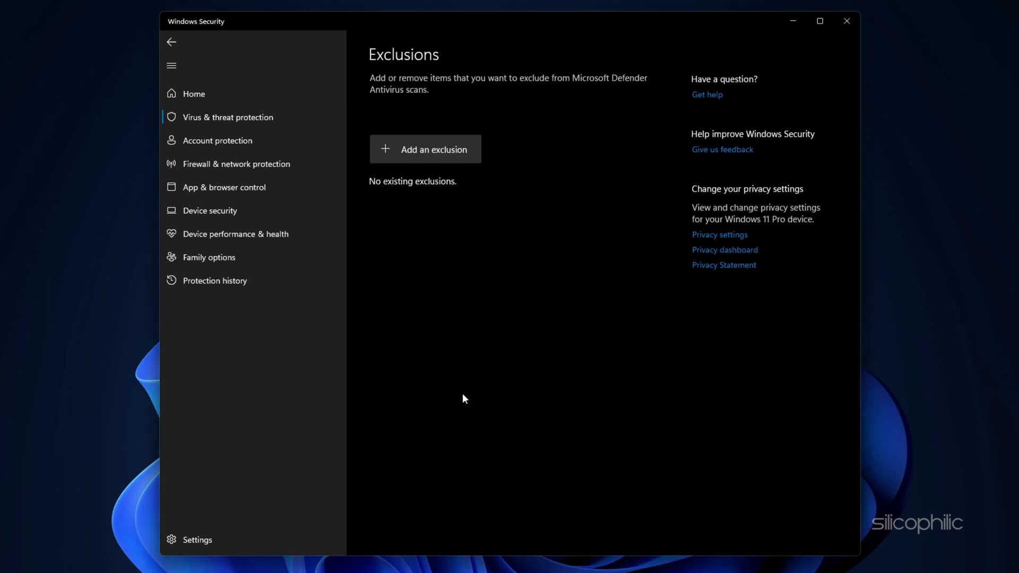
click(452, 157)
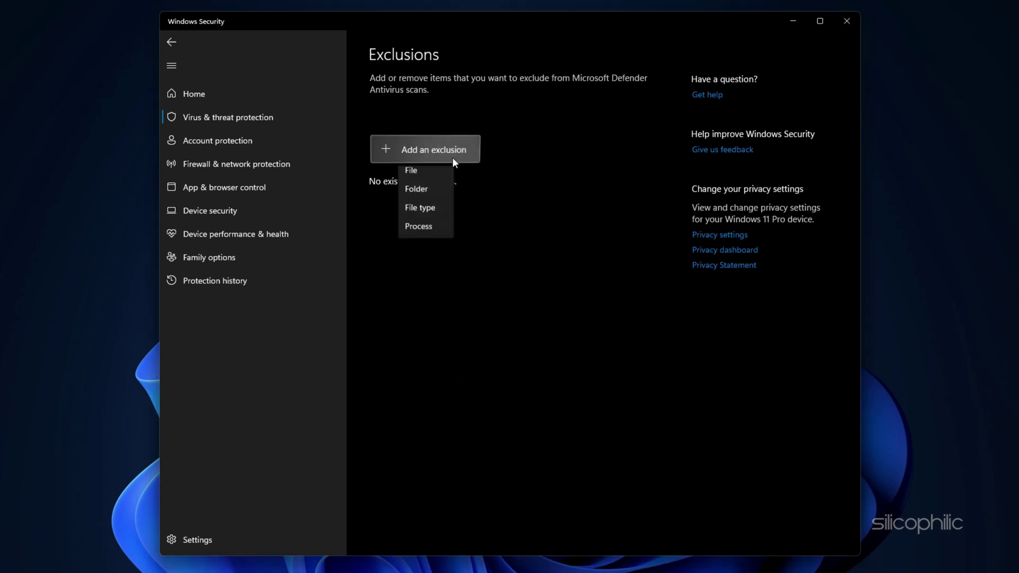
Add C:\Program Files\Epic Games\GTAV as a folder exclusion, then close Windows Security.
click(428, 195)
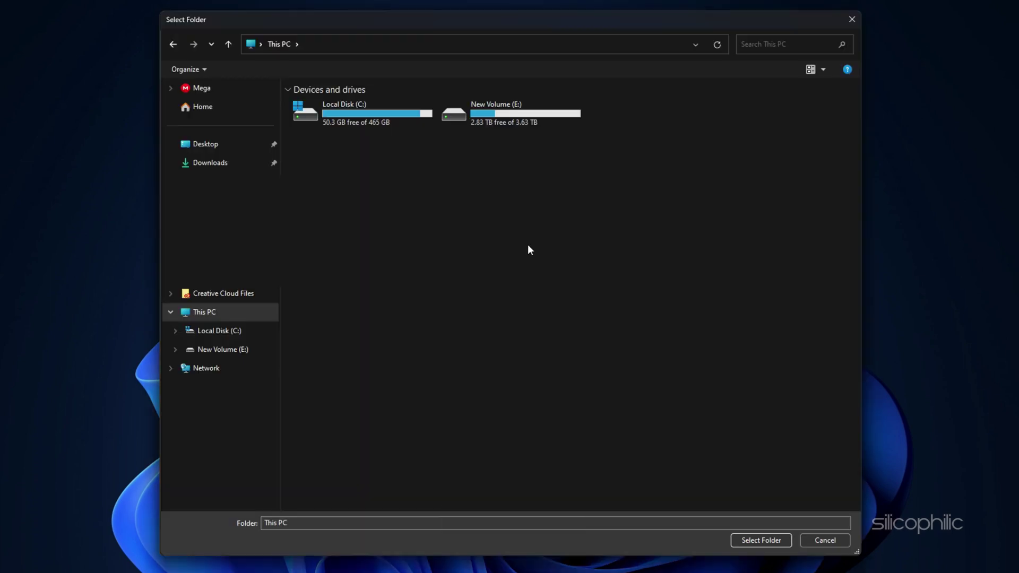
click(376, 104)
double_click(377, 104)
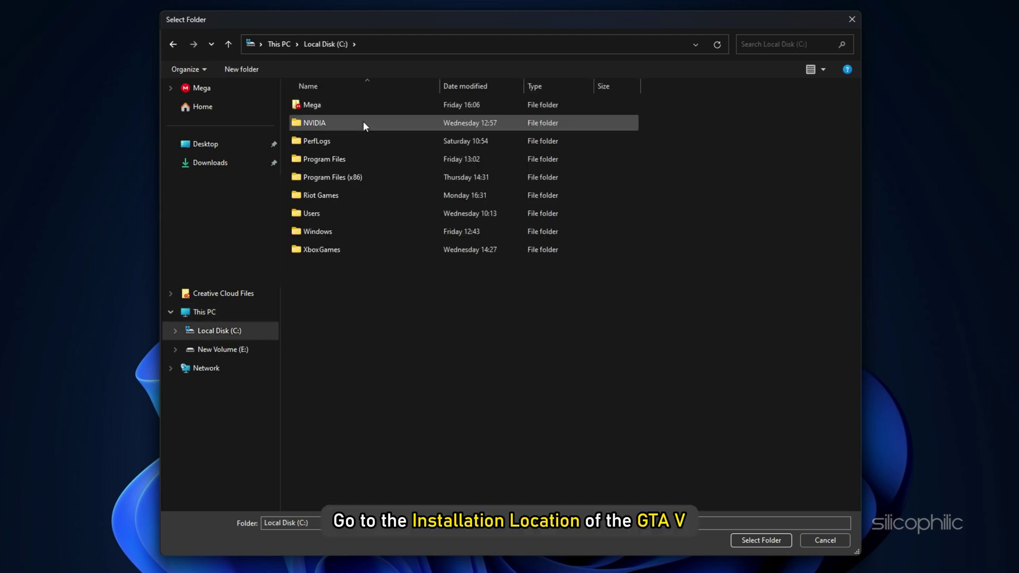
double_click(346, 157)
double_click(342, 231)
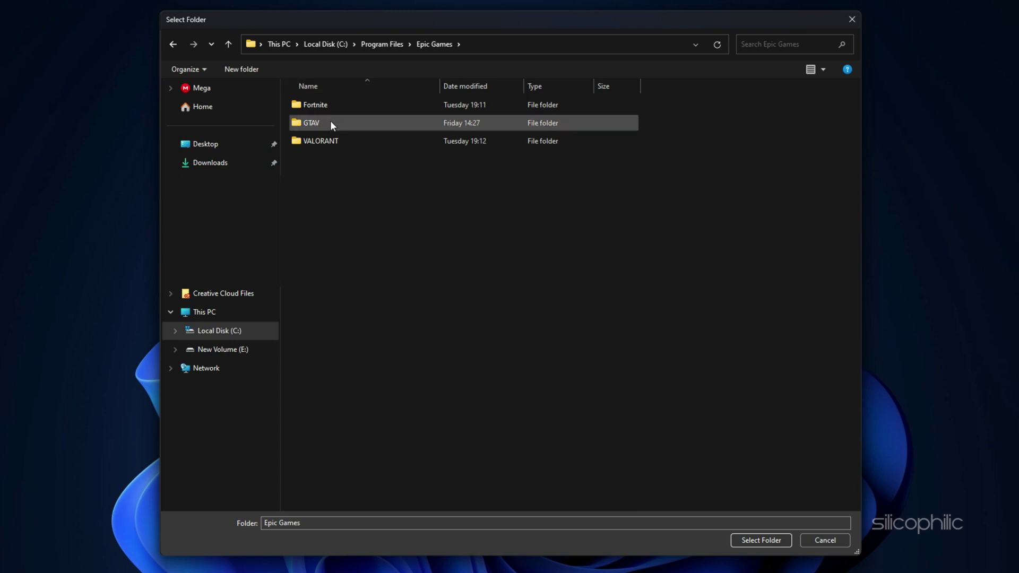
double_click(330, 120)
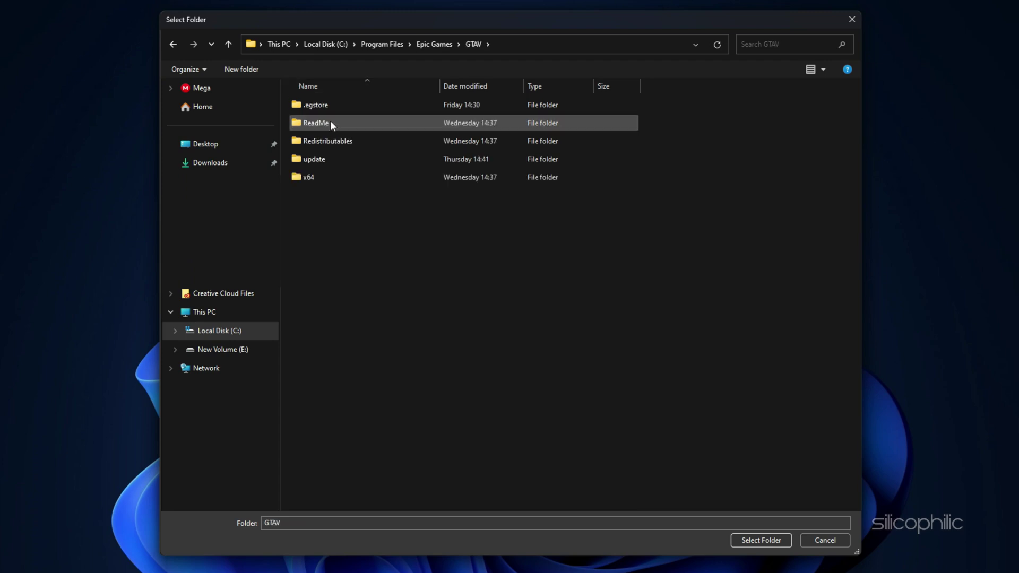
click(780, 540)
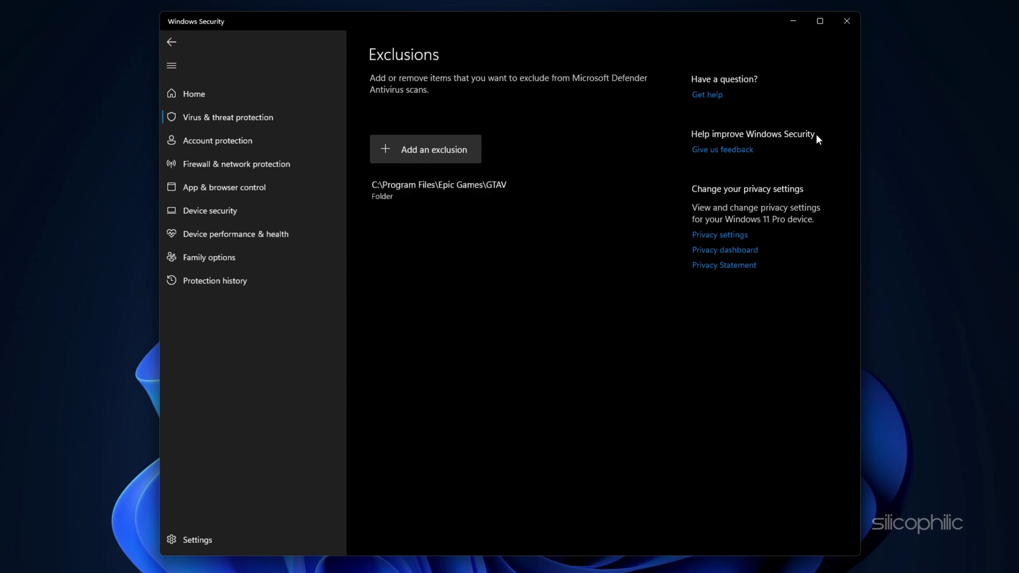
click(857, 21)
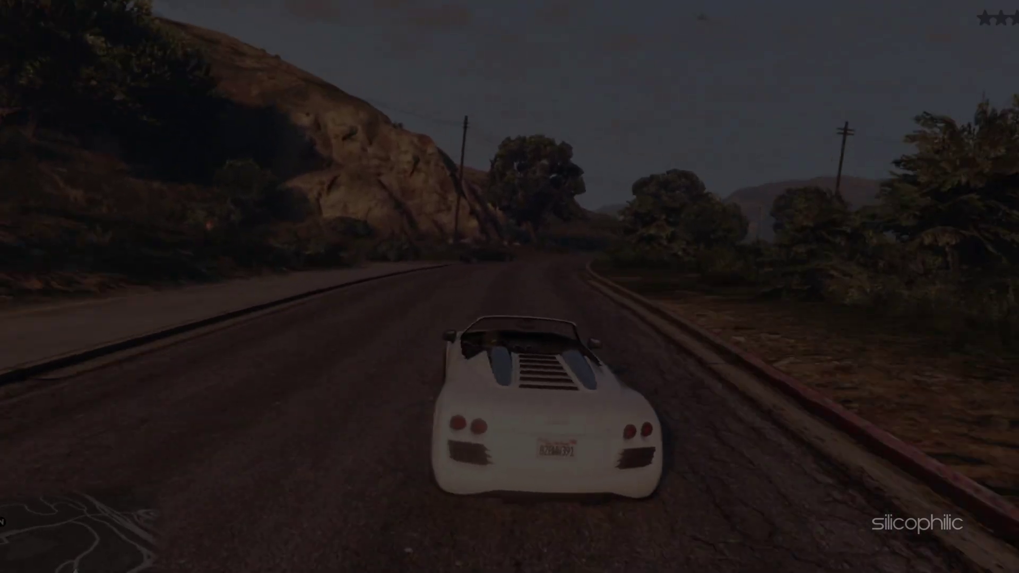